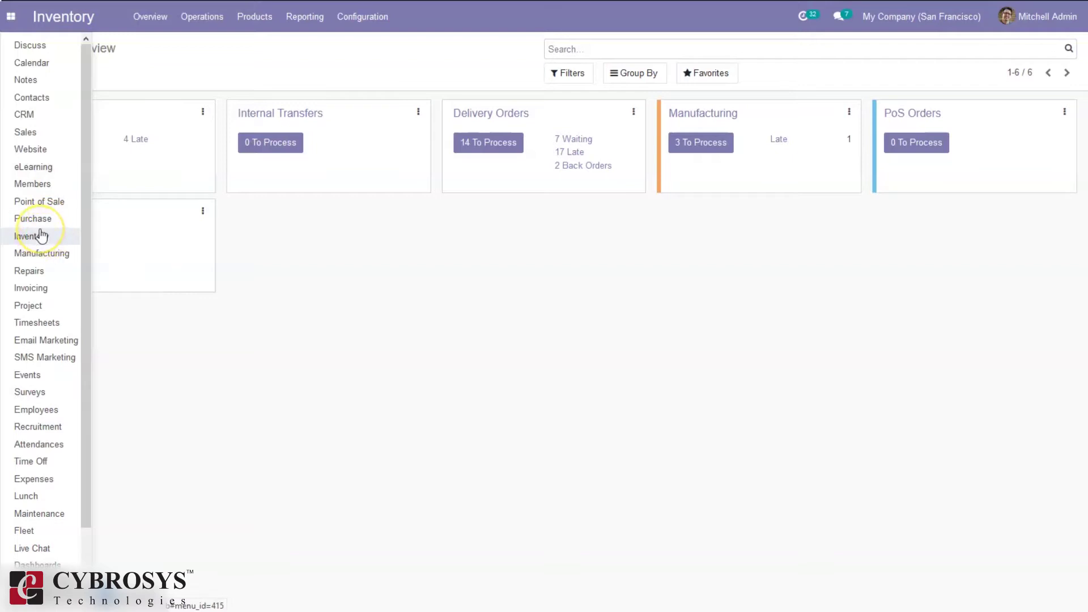
# Close the app list to reveal the Inventory Overview with its six operation cards.
pyautogui.click(291, 294)
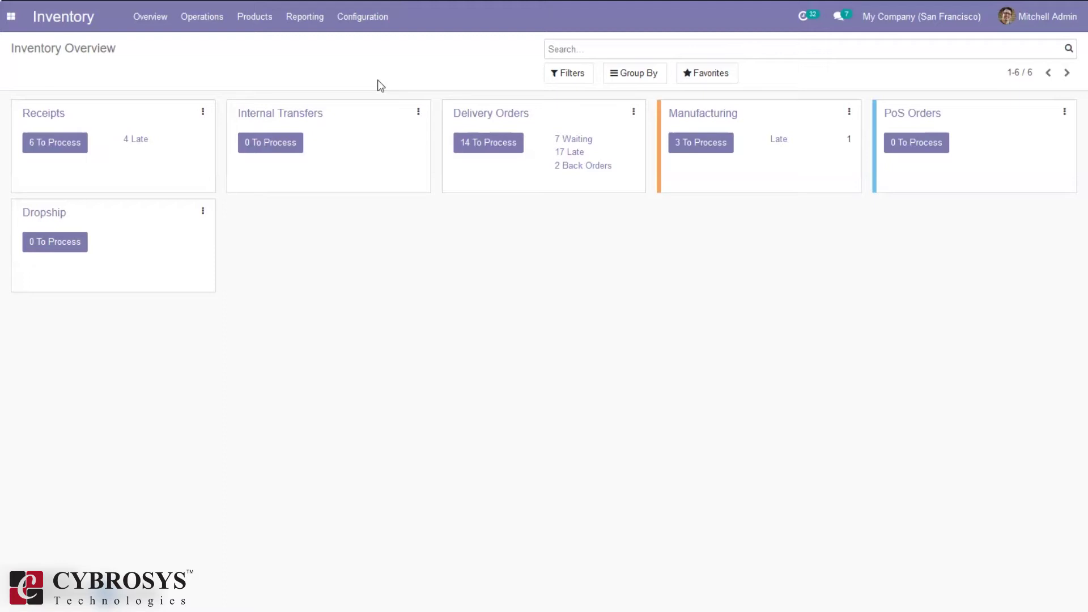
# Open the Acoustic Bloc Screens product from the Products catalogue.
pyautogui.click(260, 22)
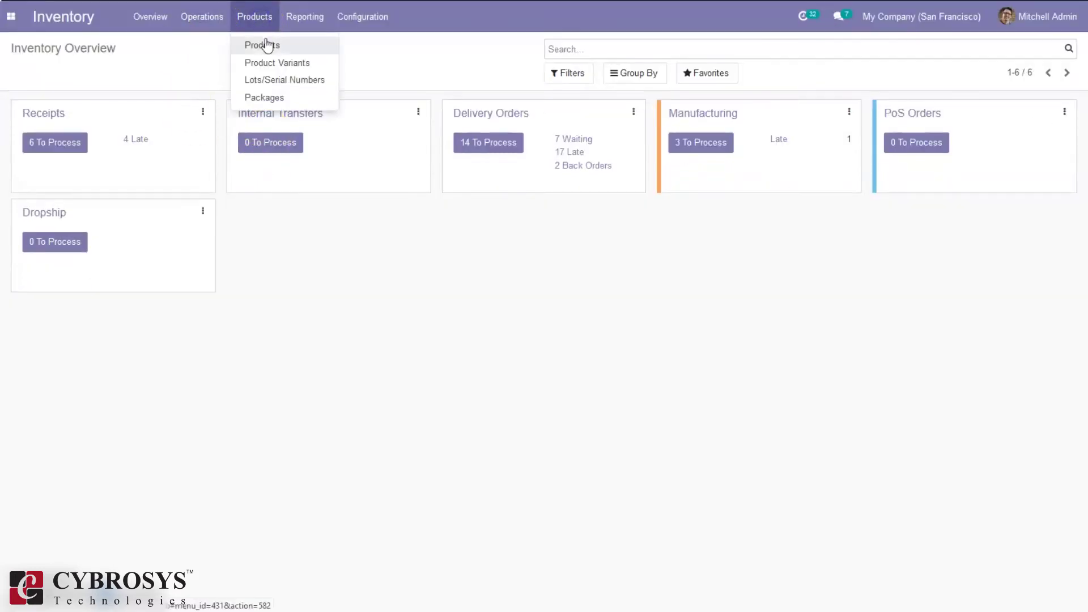
pyautogui.click(268, 48)
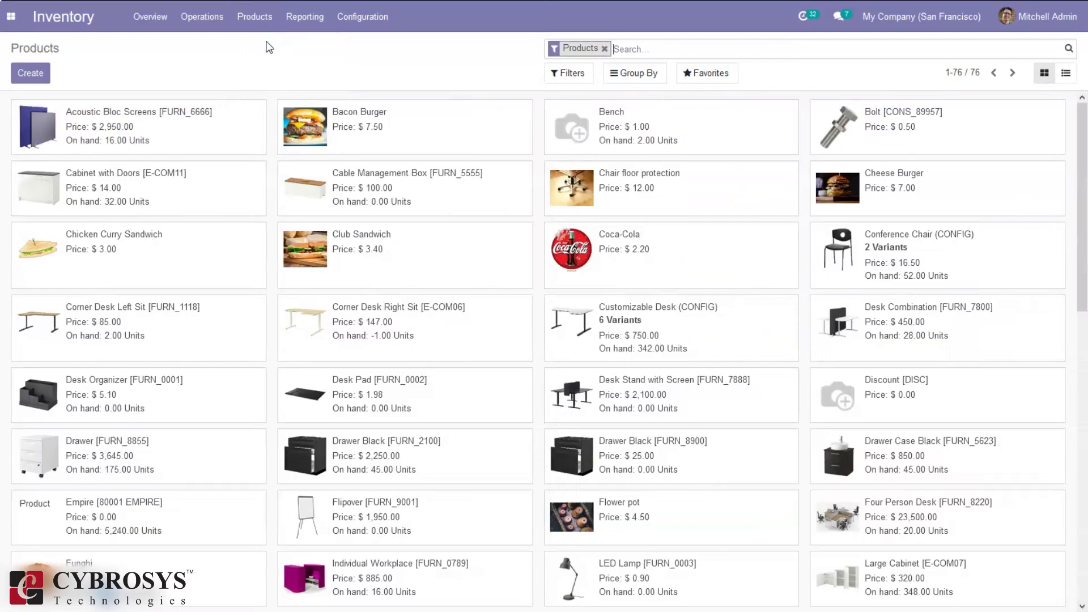
pyautogui.click(182, 130)
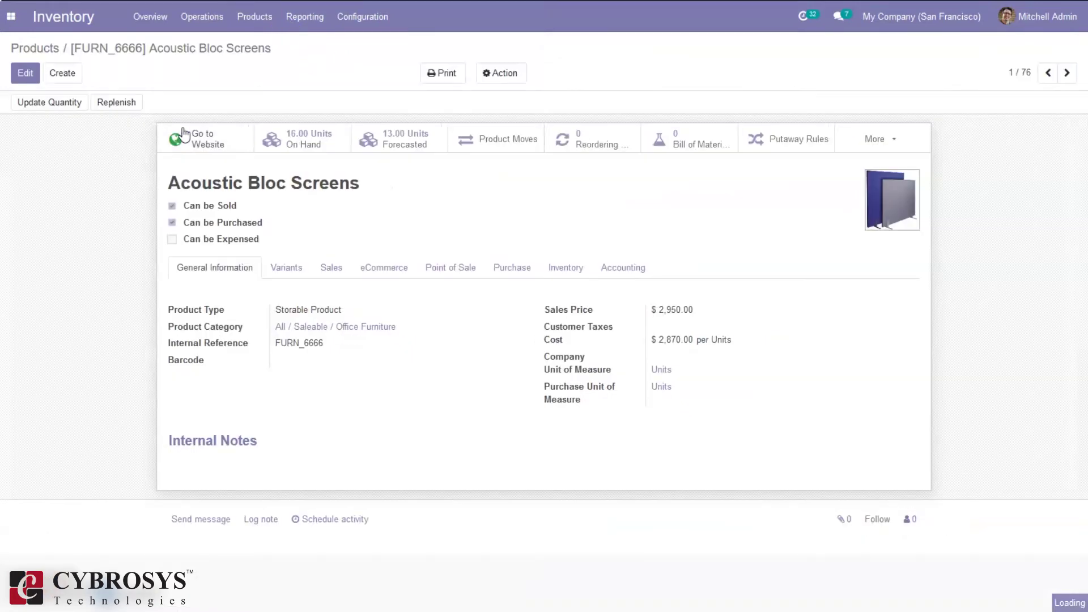
# Start a replenishment for it, look through the Preferred Routes, then discard the request.
pyautogui.click(131, 103)
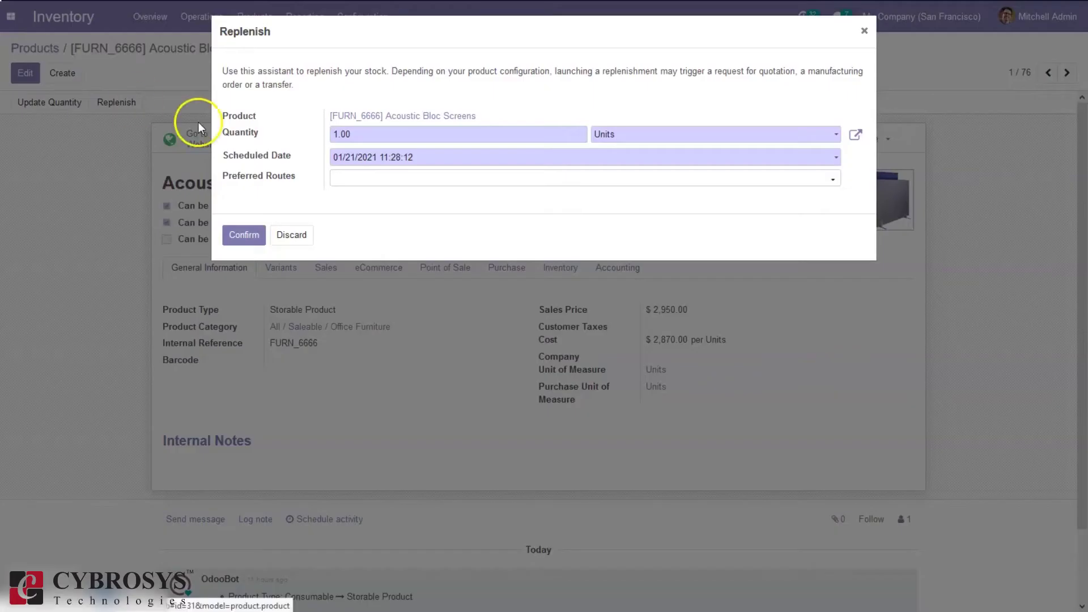
pyautogui.moveTo(285, 159)
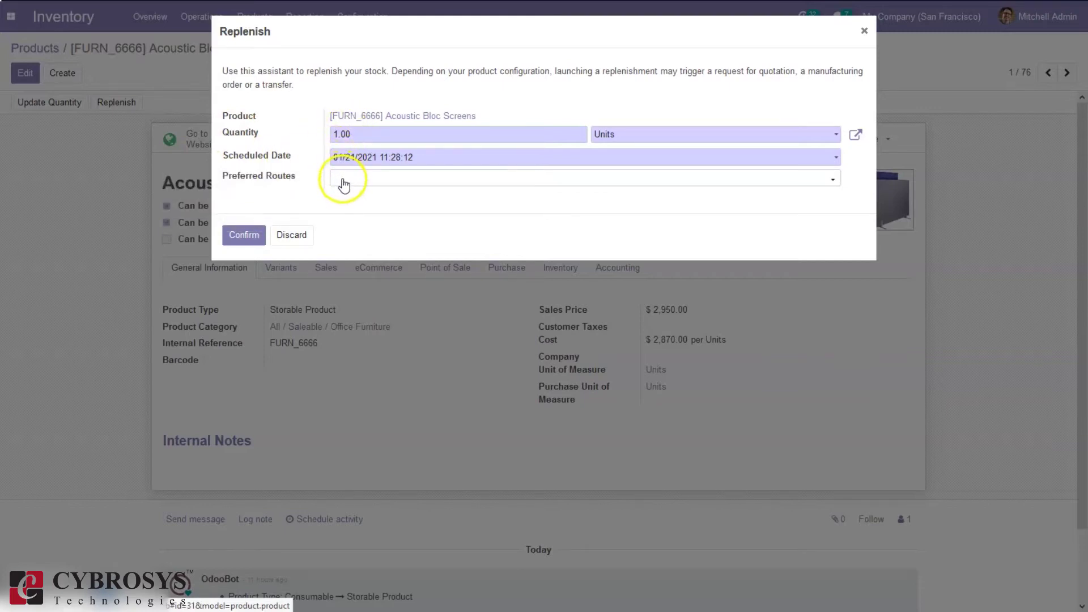
pyautogui.click(342, 178)
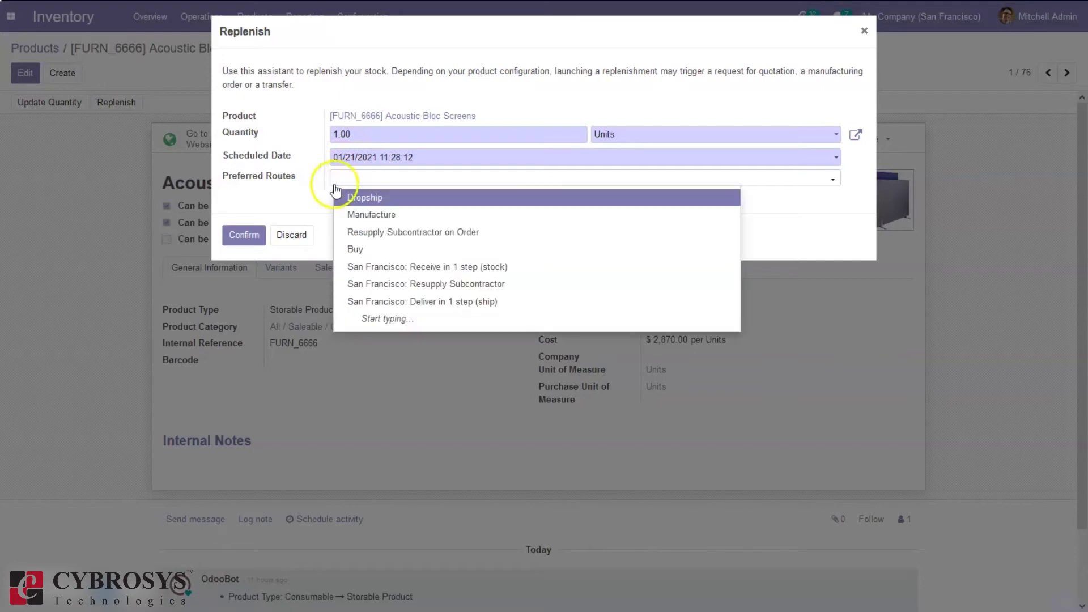
pyautogui.click(306, 189)
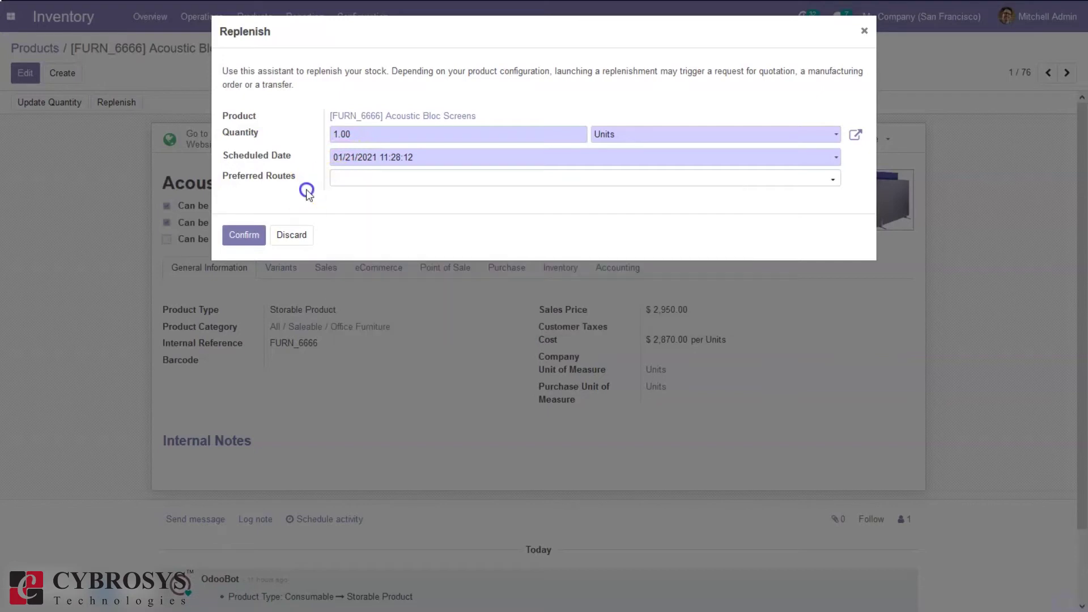
pyautogui.click(291, 234)
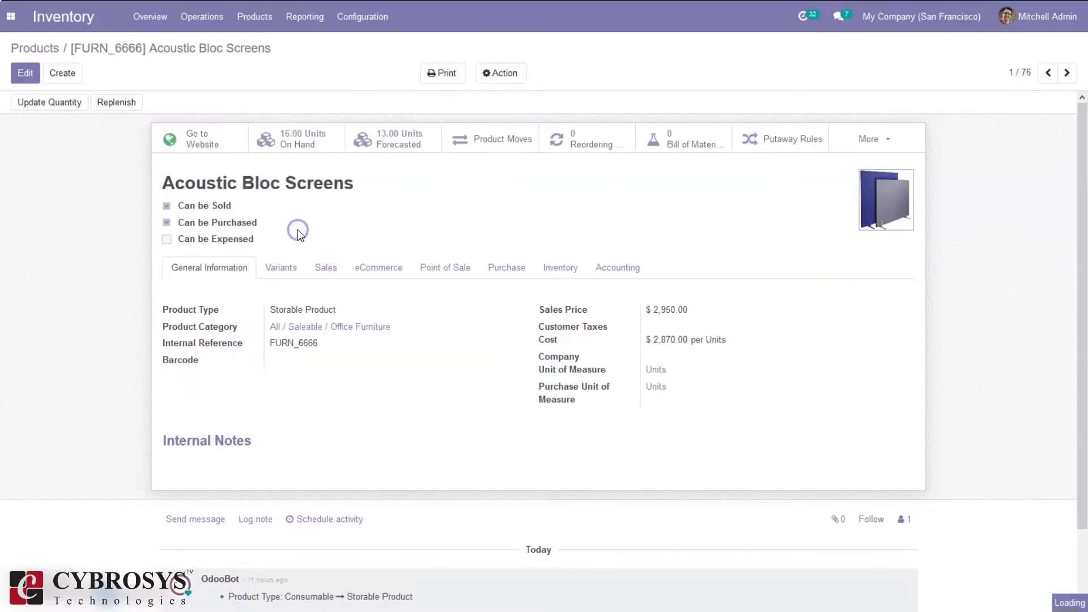
# Return to the products catalogue and go to the Operations Replenishment list.
pyautogui.click(44, 49)
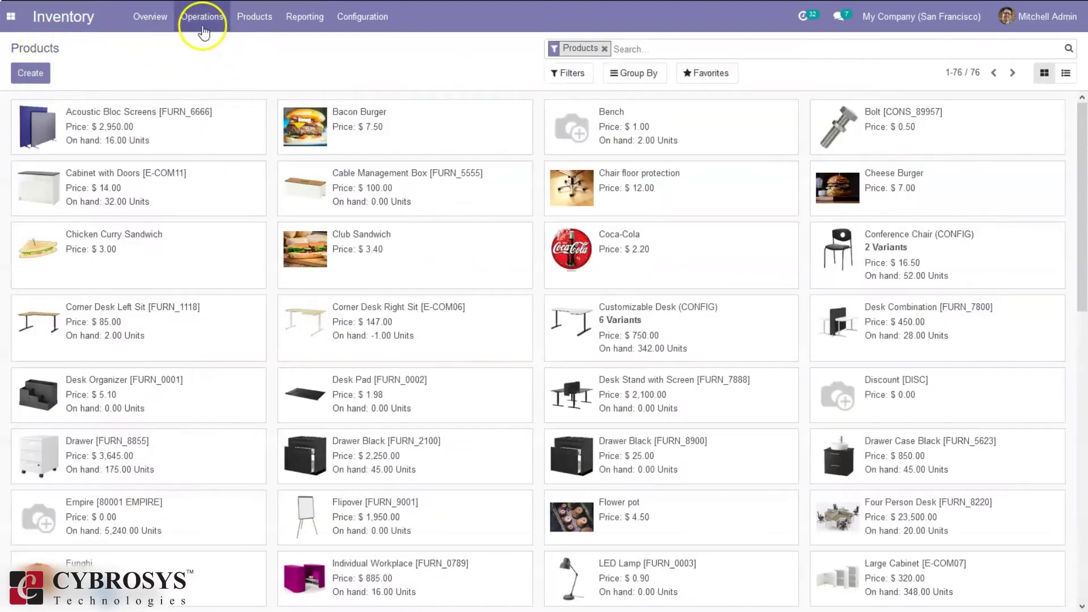
pyautogui.click(203, 31)
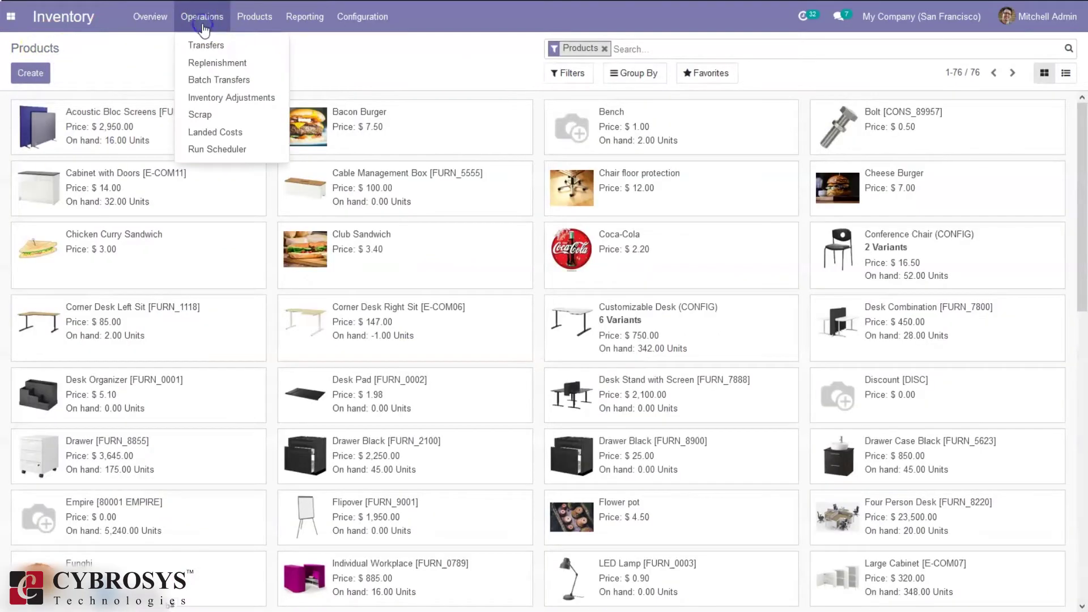
pyautogui.click(224, 64)
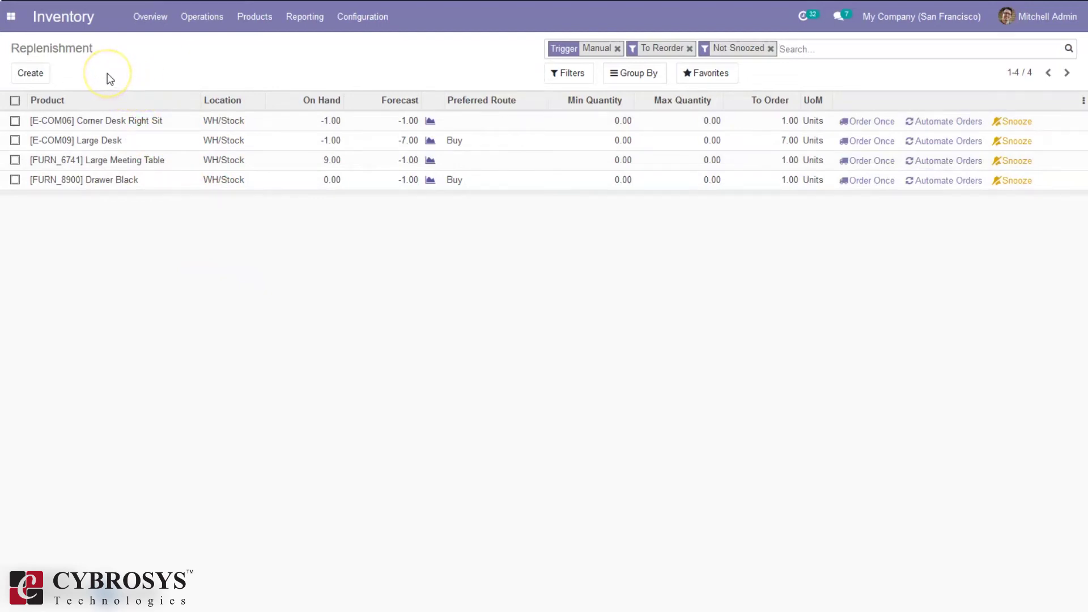
# Create a new replenishment line for [E-COM06] Corner Desk Right Sit.
pyautogui.click(31, 75)
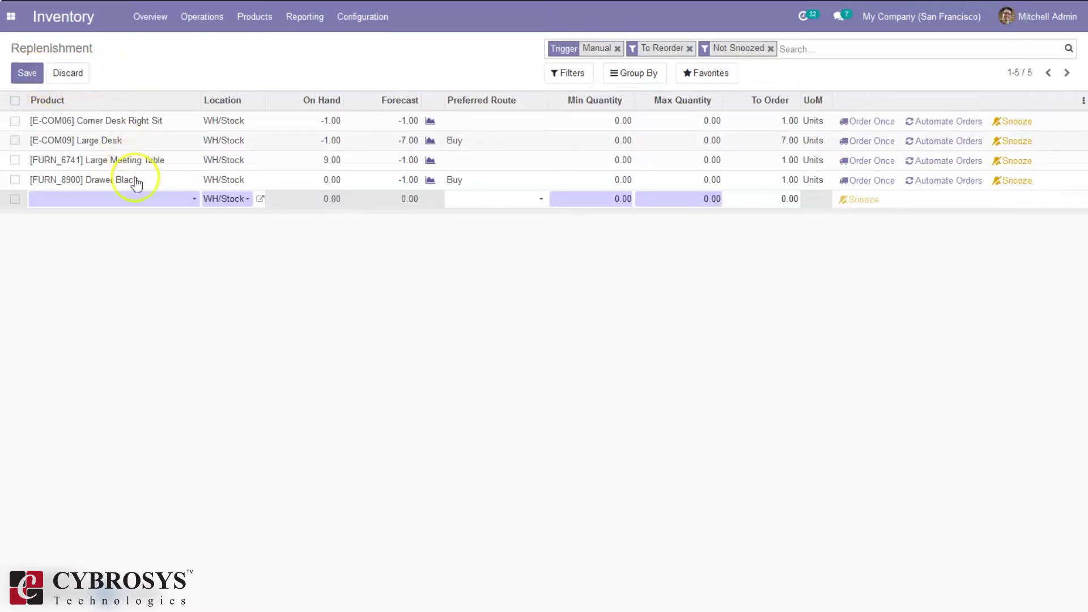
pyautogui.click(129, 199)
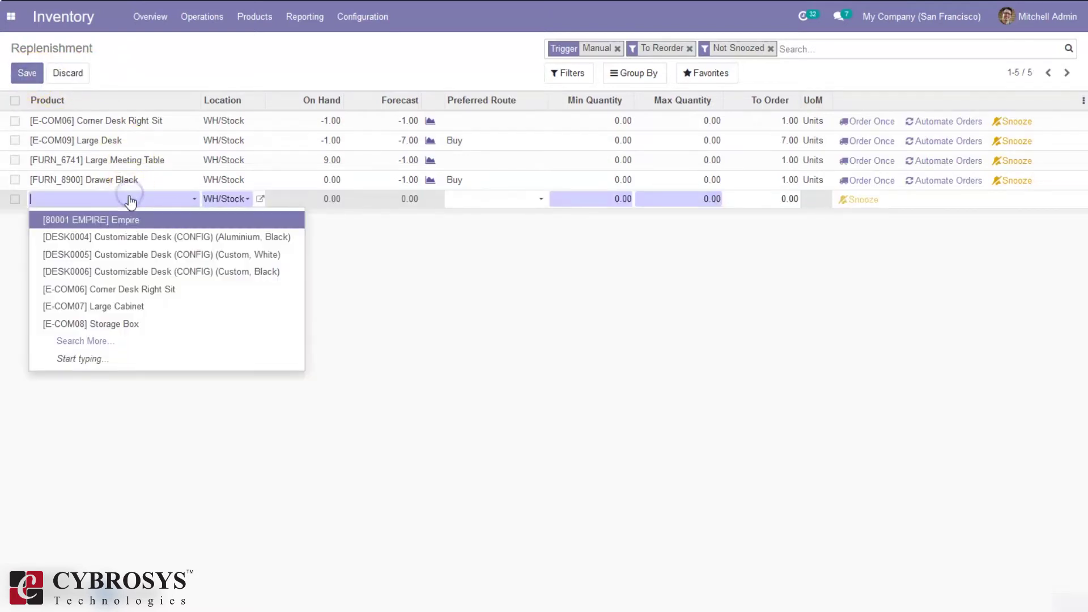
pyautogui.click(149, 291)
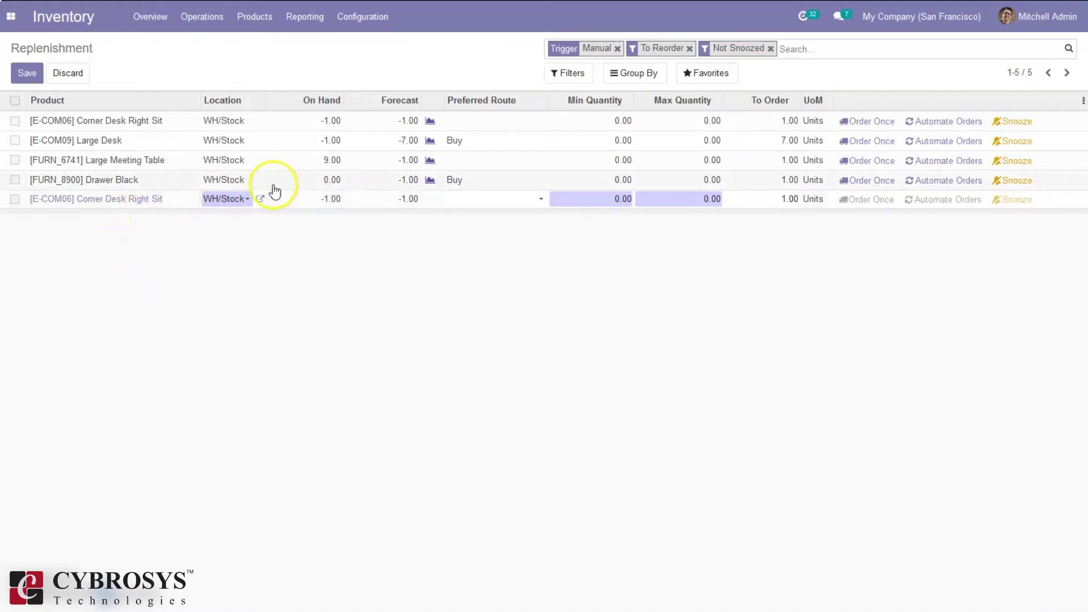
# Leave the Corner Desk line's Preferred Route empty and save it with 1.00 to order.
pyautogui.click(329, 203)
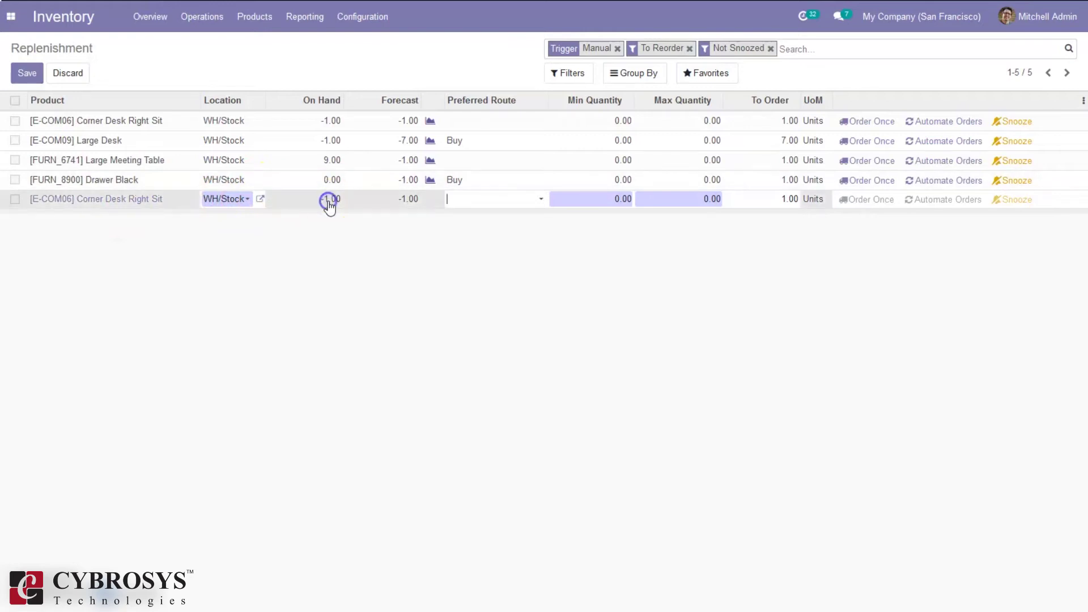
pyautogui.click(484, 203)
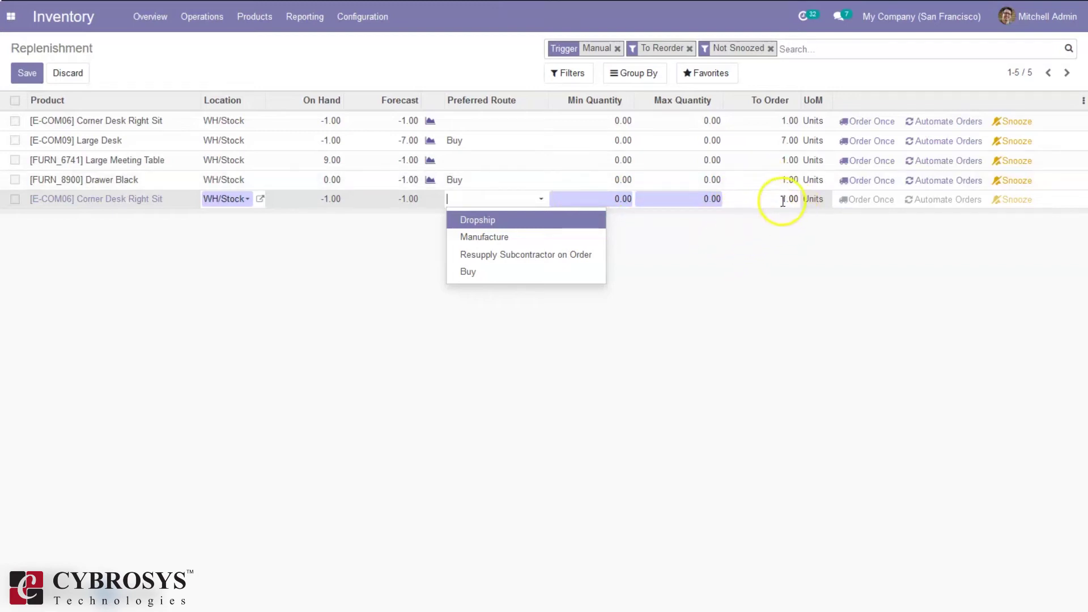
pyautogui.click(777, 237)
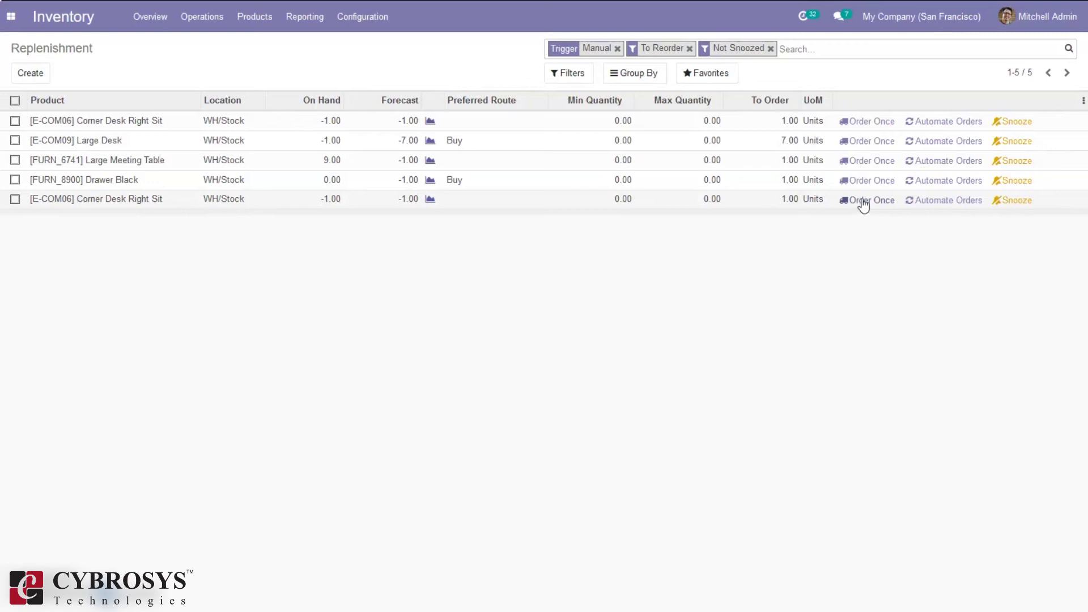
# Snooze the new Corner Desk Right Sit line with a custom date of 02/21/2021.
pyautogui.click(915, 201)
pyautogui.click(1021, 203)
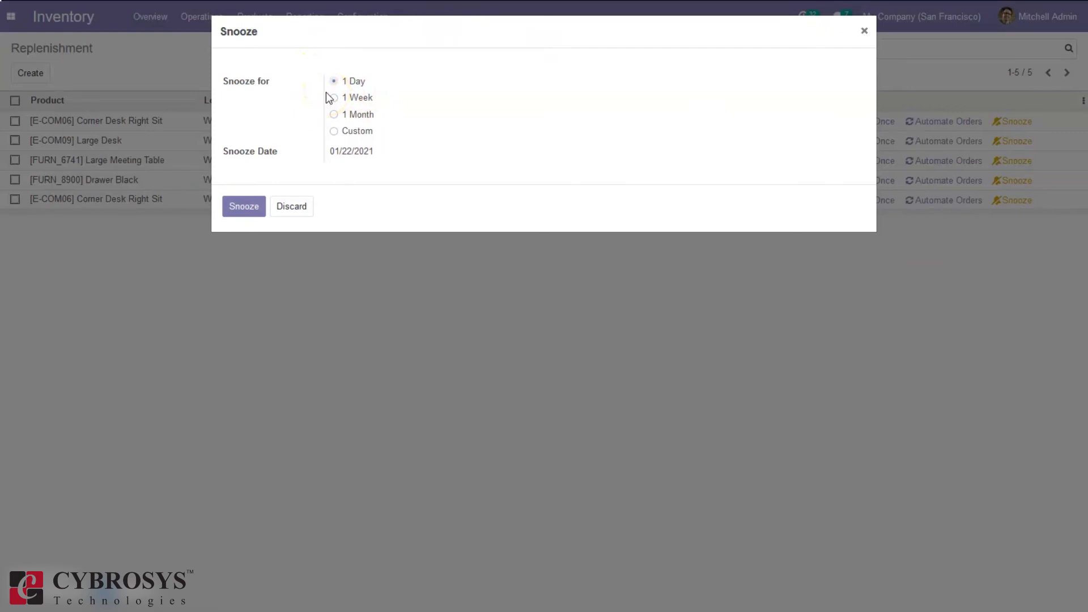
pyautogui.click(342, 98)
pyautogui.click(352, 115)
pyautogui.click(351, 131)
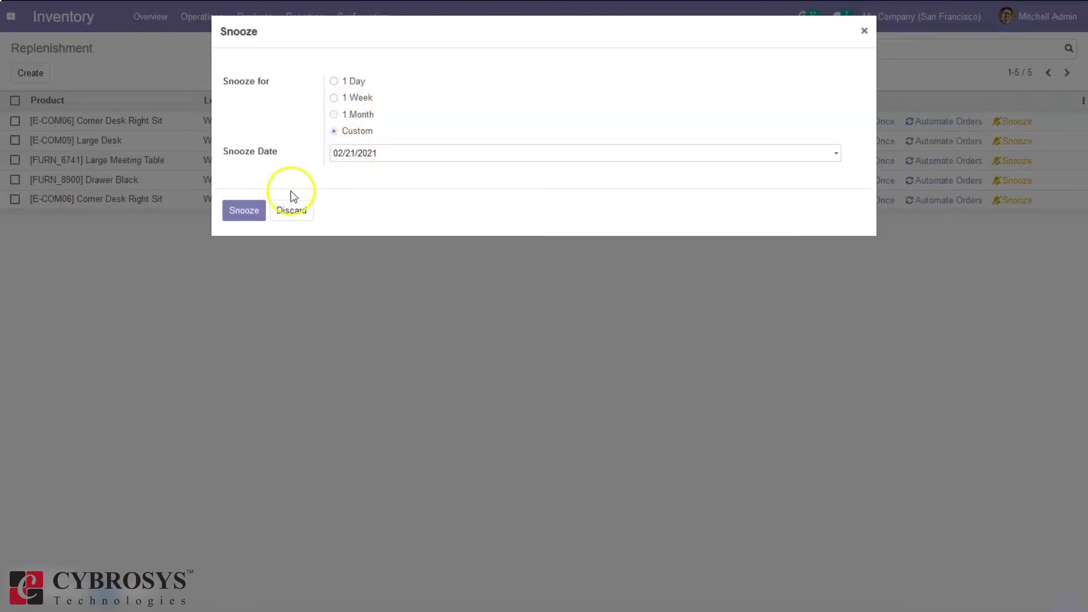
pyautogui.click(250, 211)
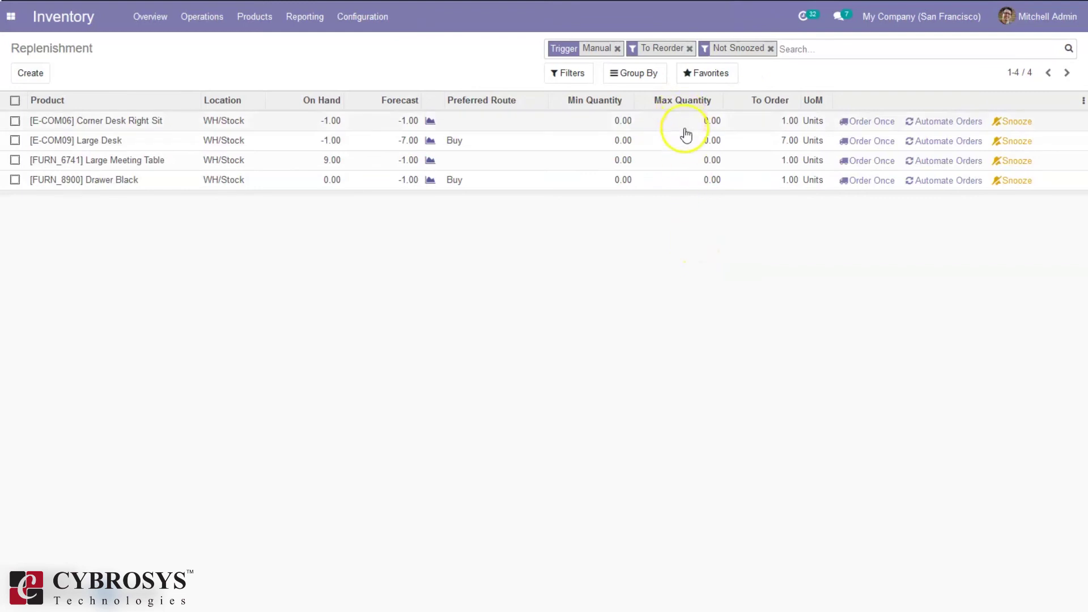
# Clear the Not Snoozed filter, order the 7 Large Desks once, and open RFQ P00016.
pyautogui.click(770, 49)
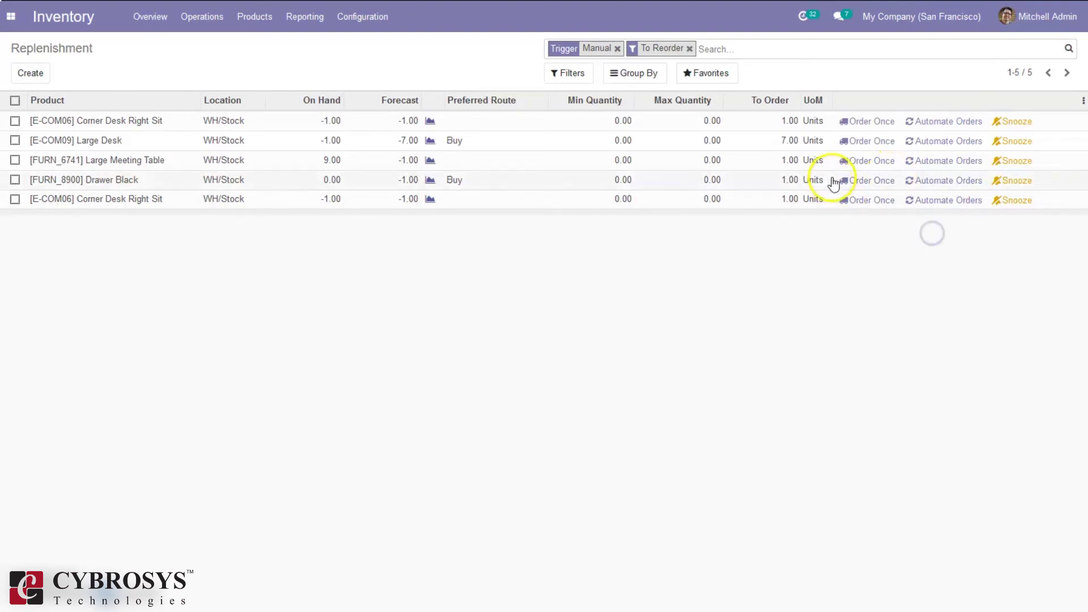
pyautogui.click(864, 141)
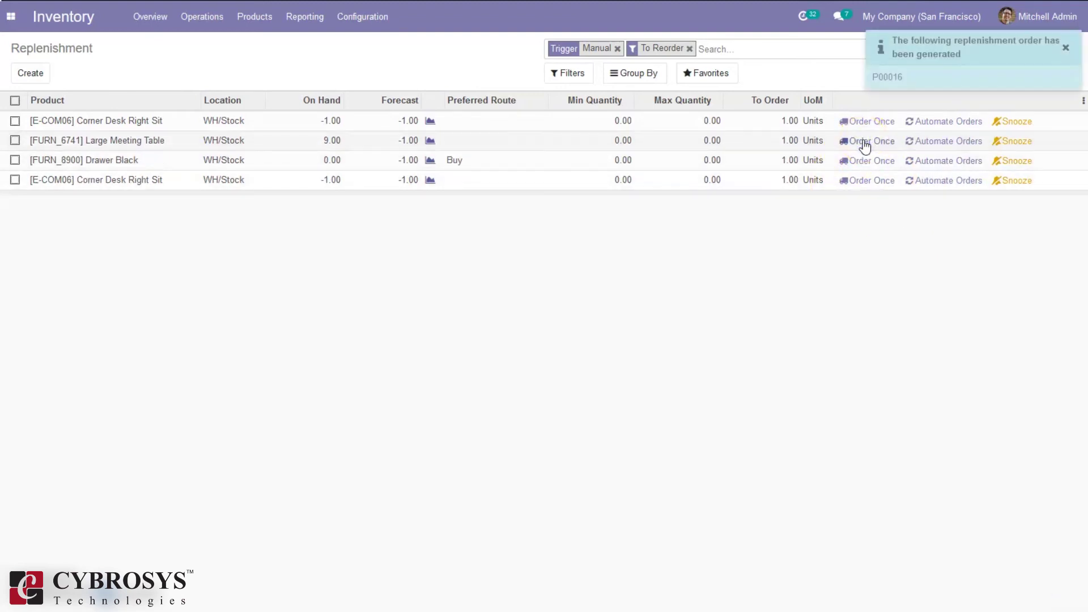
pyautogui.click(930, 67)
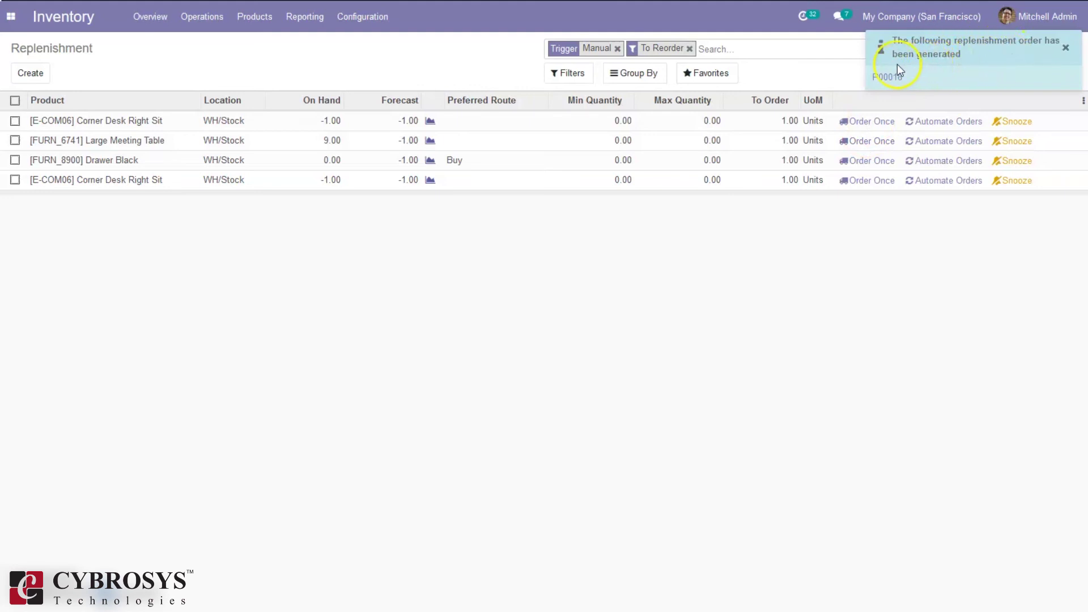
pyautogui.click(888, 79)
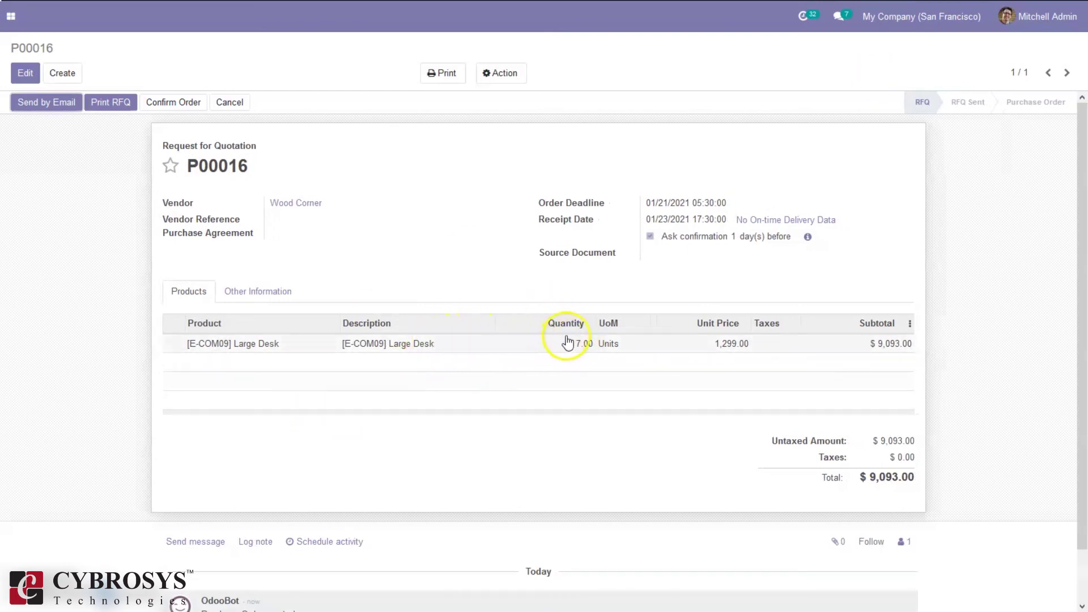
# Confirm P00016, validate receipt WH/IN/00012 for all 7 Large Desks, and view the Large Desk move.
pyautogui.click(152, 102)
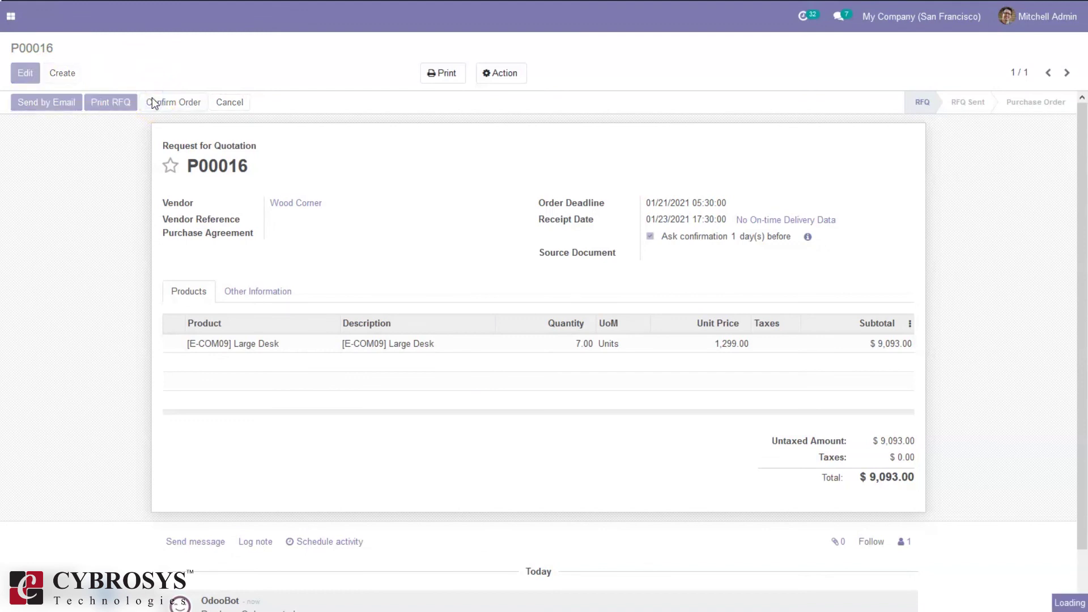
pyautogui.click(68, 102)
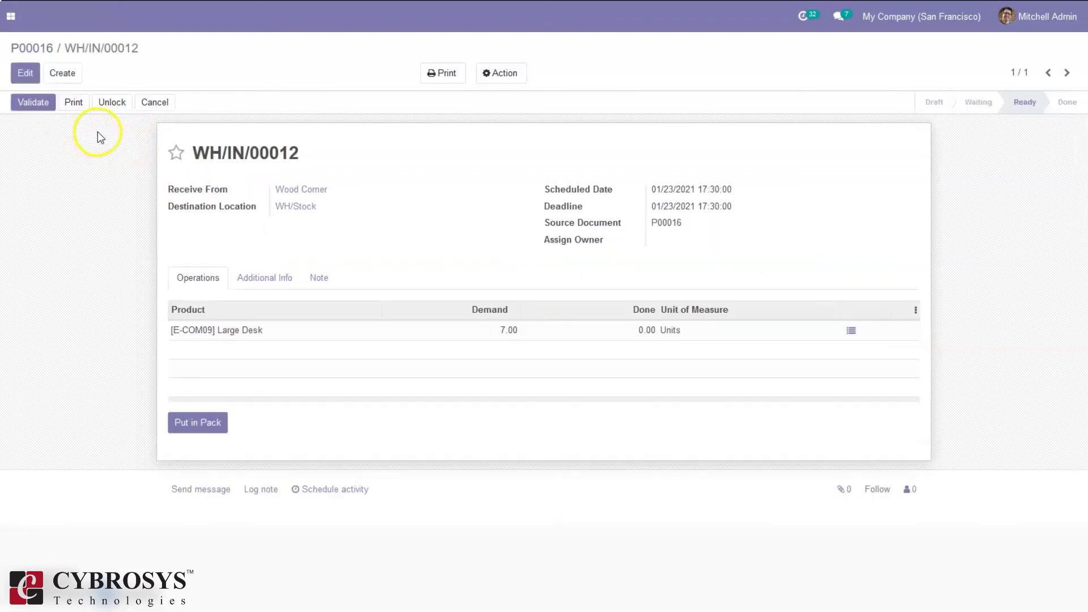
pyautogui.click(32, 102)
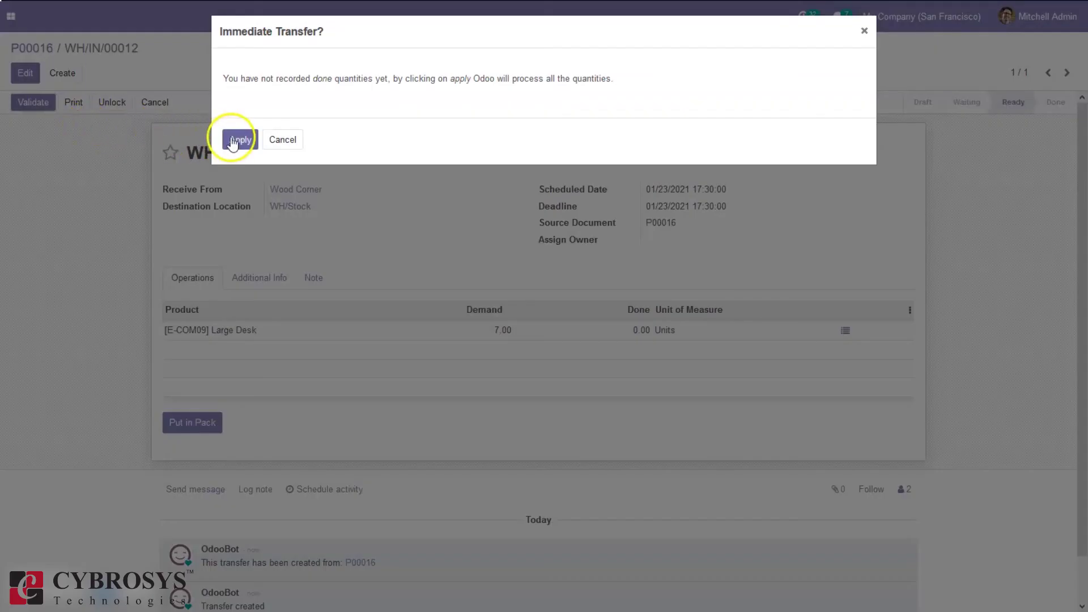
pyautogui.click(231, 140)
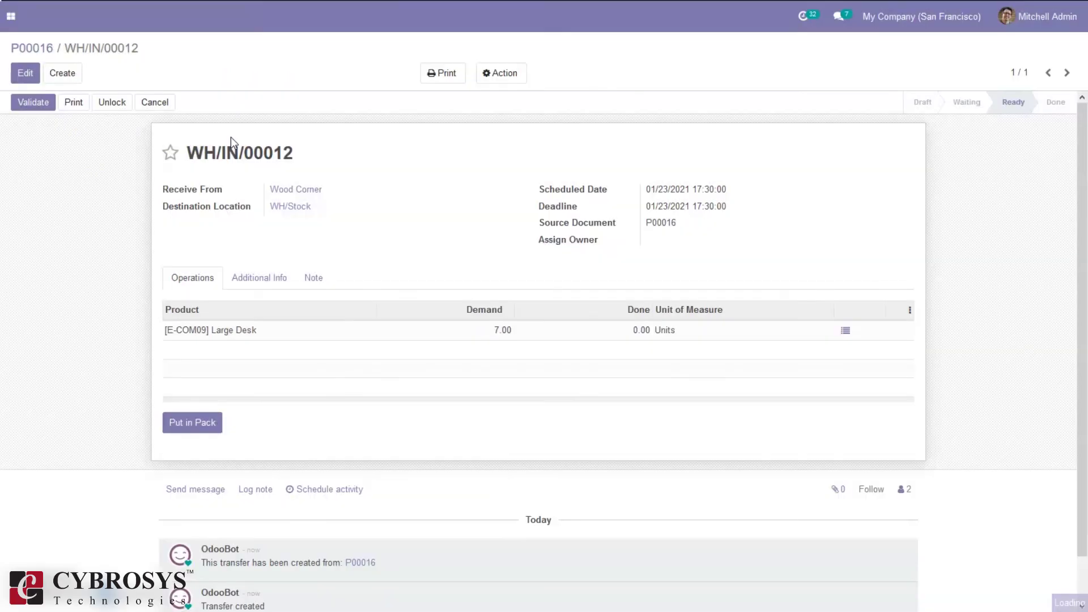
pyautogui.click(267, 335)
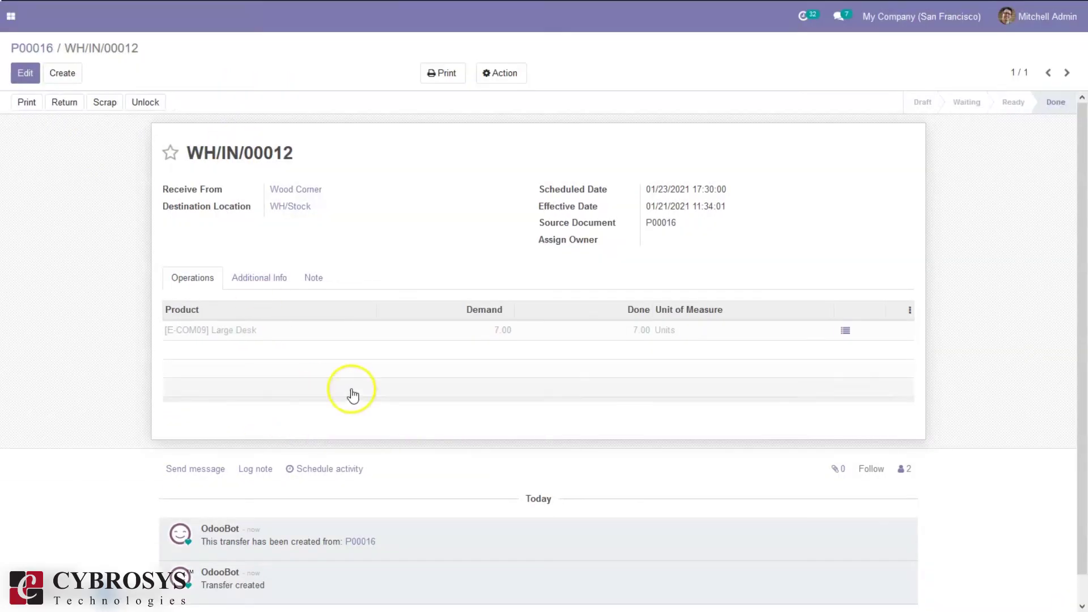
pyautogui.click(483, 332)
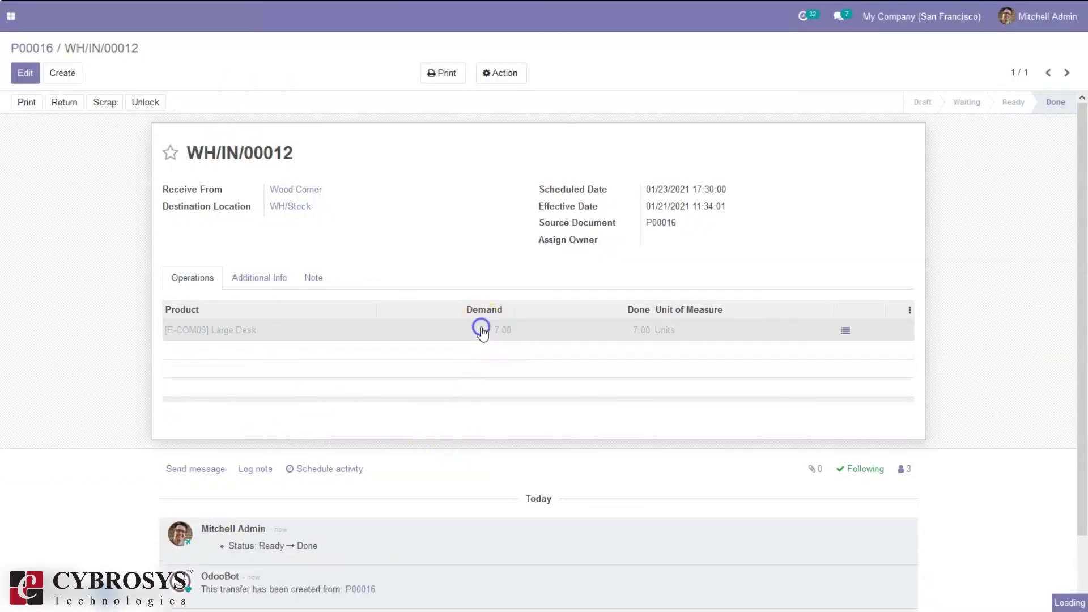
# Open the [E-COM09] Large Desk product and check its 6.00 units on hand.
pyautogui.click(384, 109)
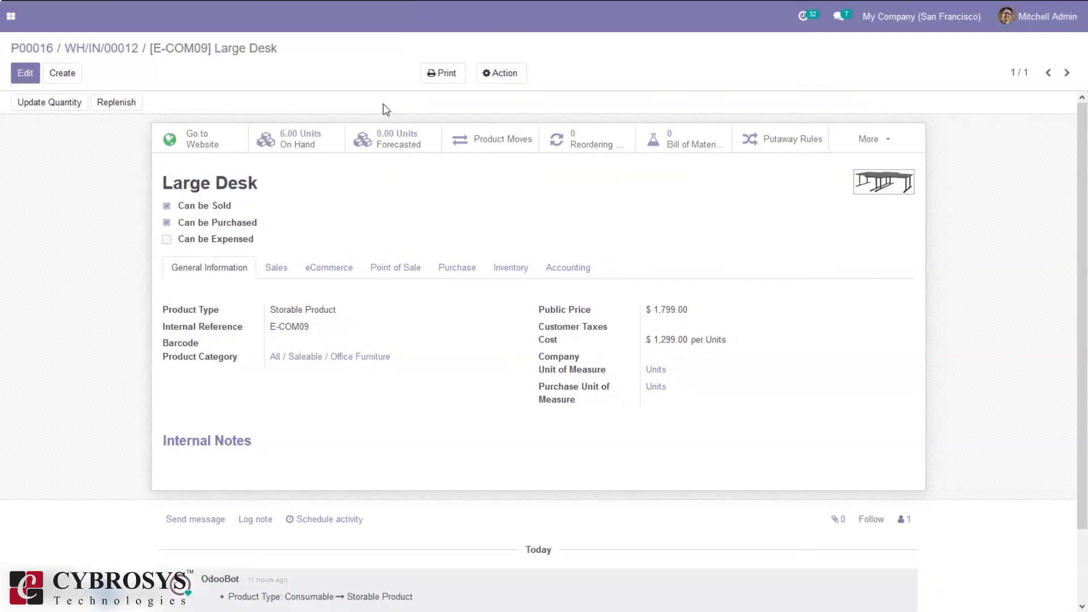
pyautogui.click(274, 146)
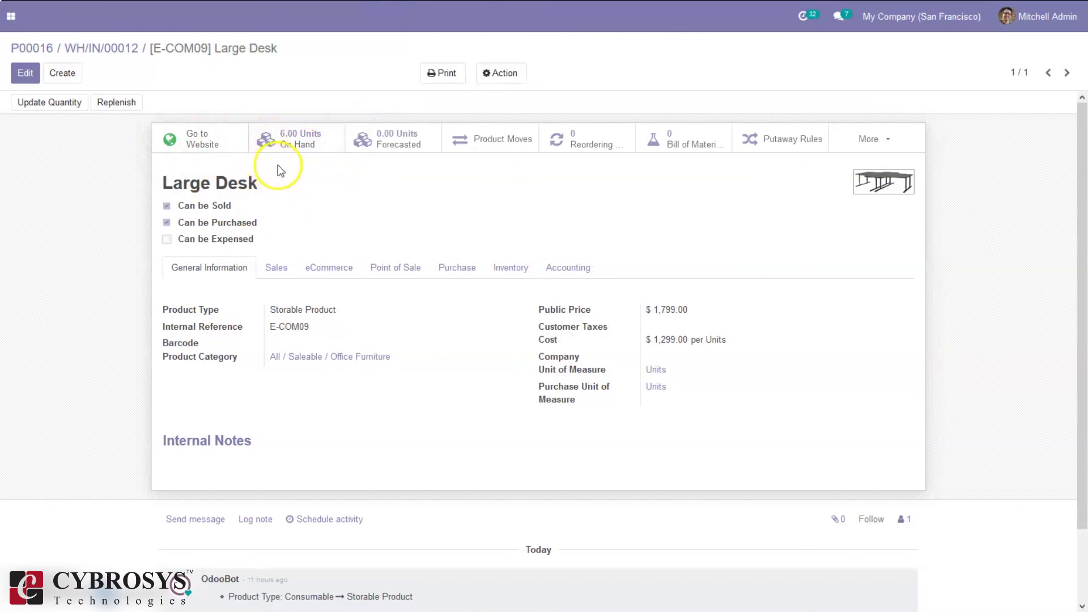